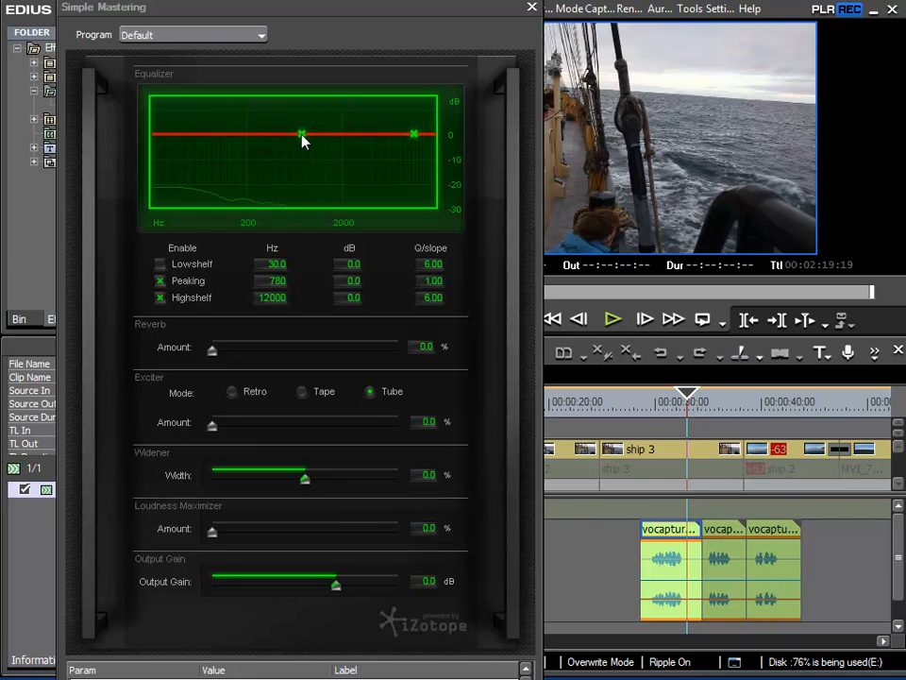
Shape the equalizer's Peaking band to about 1301 Hz and -7.3 dB with a Q of 12.00, and disable that band.
drag(302, 137, 305, 162)
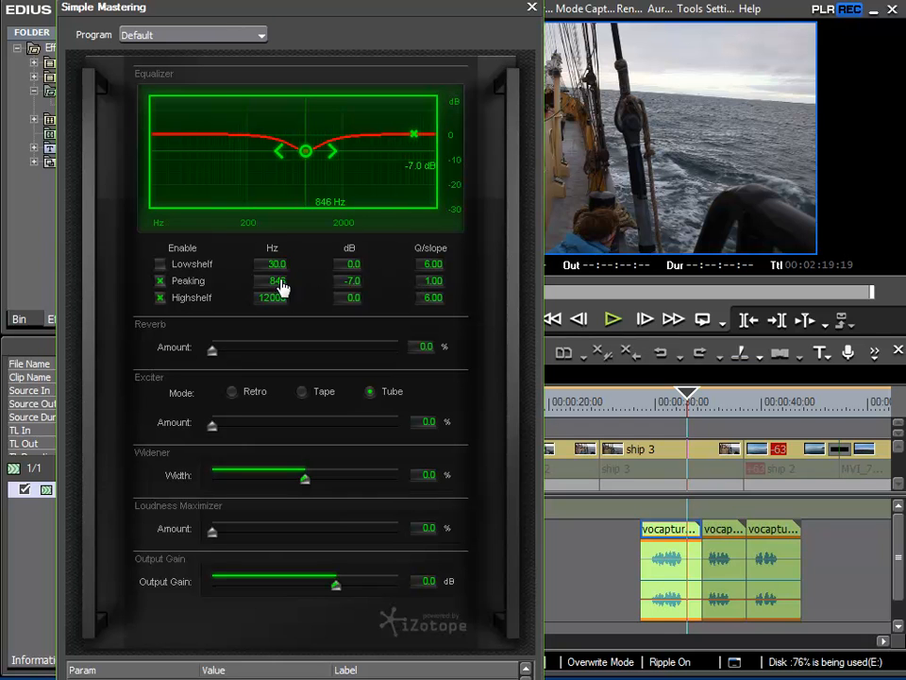
drag(305, 151, 368, 170)
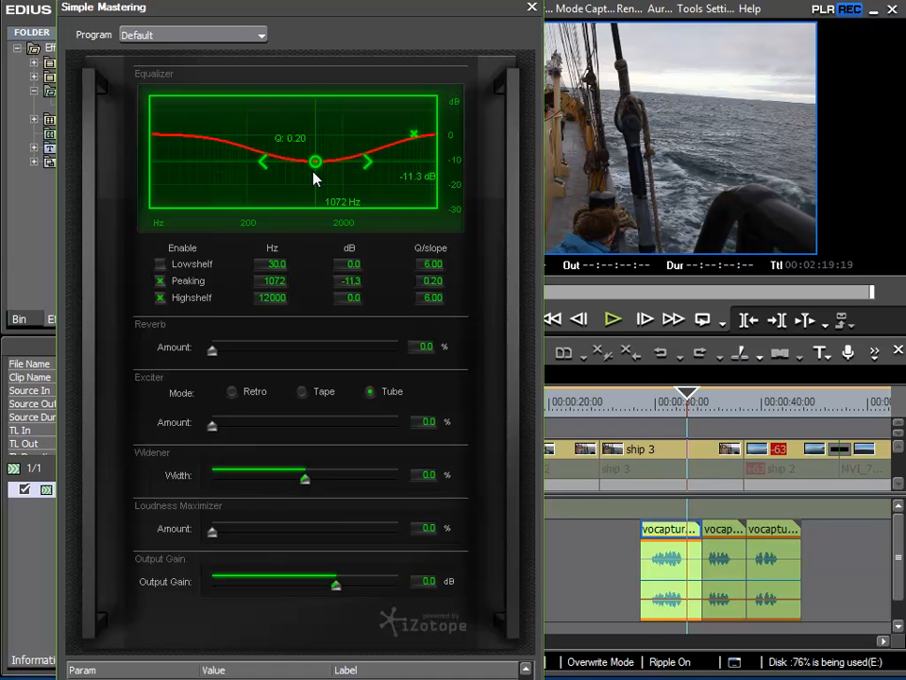
drag(376, 168, 328, 163)
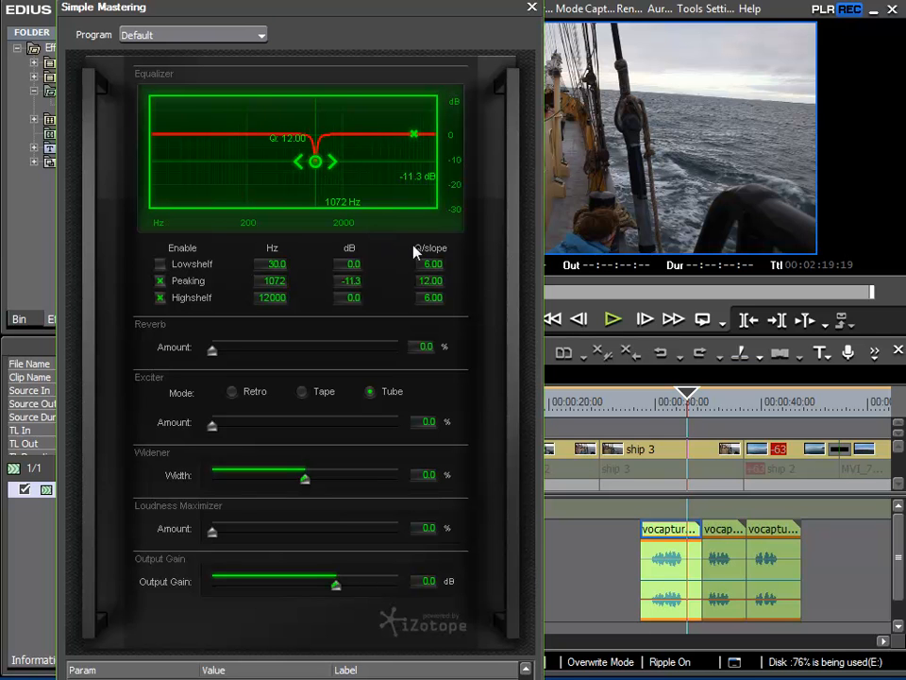
mouse_move(318, 163)
mouse_down()
mouse_move(317, 116)
mouse_move(329, 161)
mouse_up()
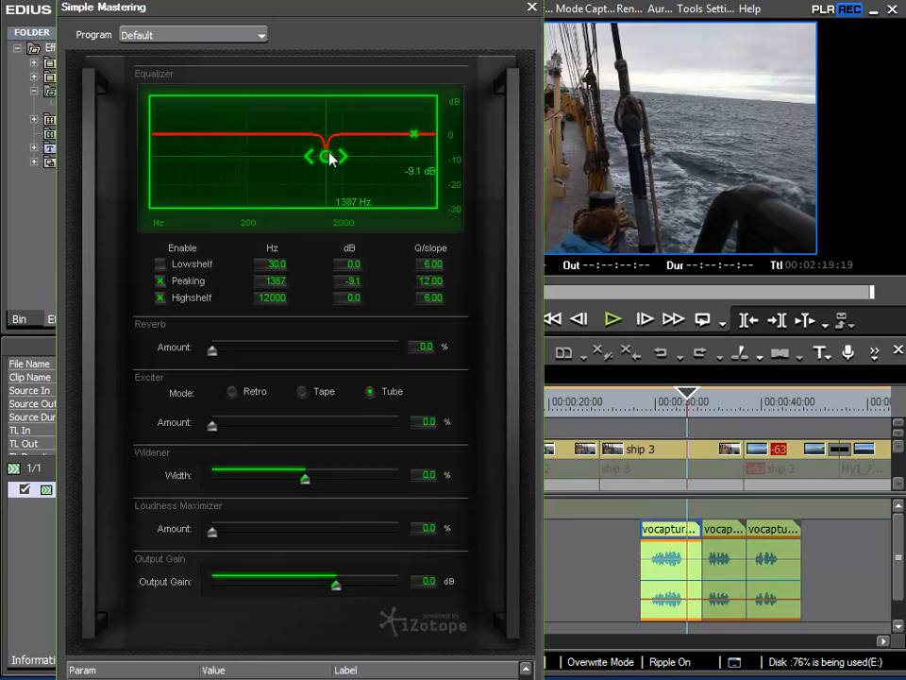
drag(324, 162, 325, 161)
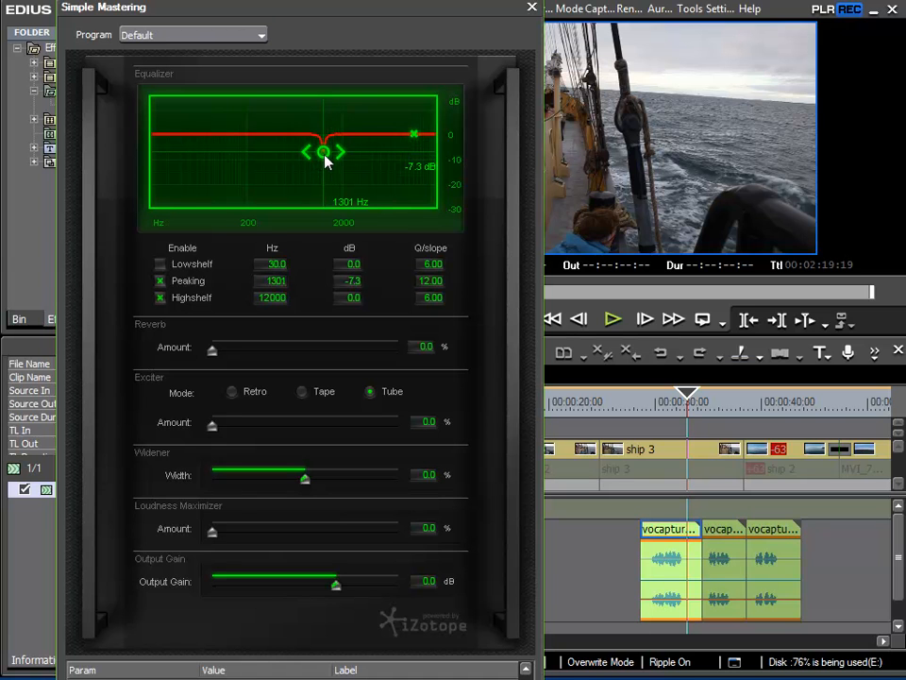
click(161, 281)
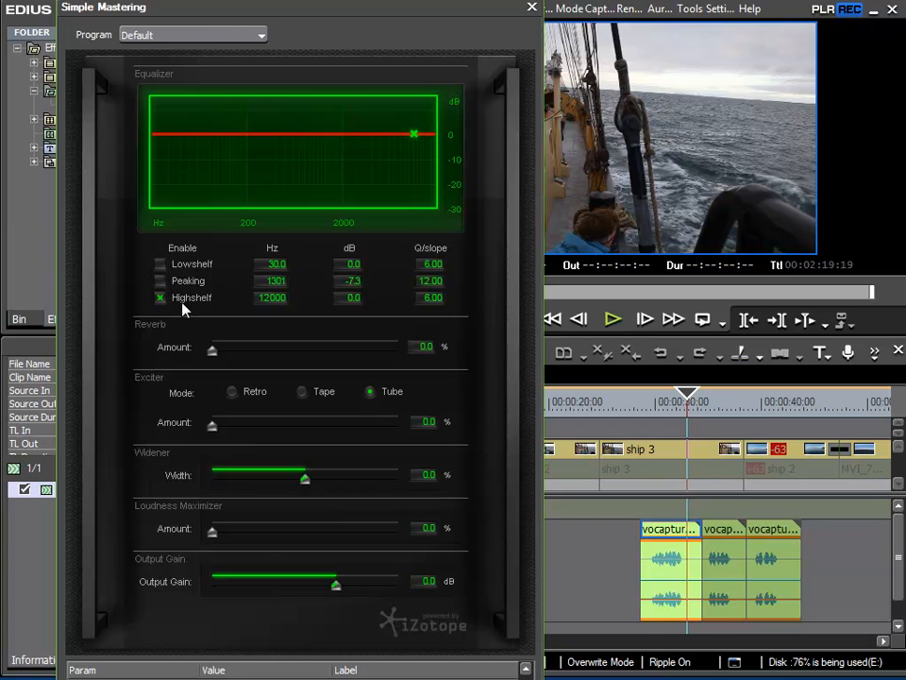
Set the Highshelf band to about 3897 Hz, 1.8 dB and slope 6.11, auditioning a stronger 7.3 dB boost on the first voice clip.
drag(413, 136, 361, 148)
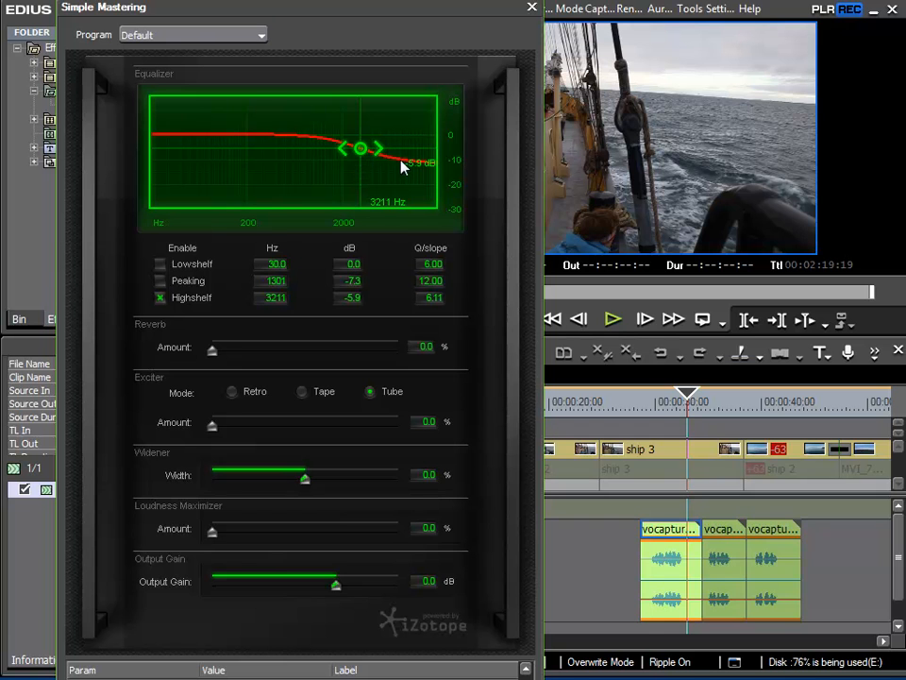
mouse_move(359, 149)
mouse_down()
mouse_move(359, 163)
mouse_move(364, 126)
mouse_move(377, 137)
mouse_move(377, 131)
mouse_move(368, 135)
mouse_up()
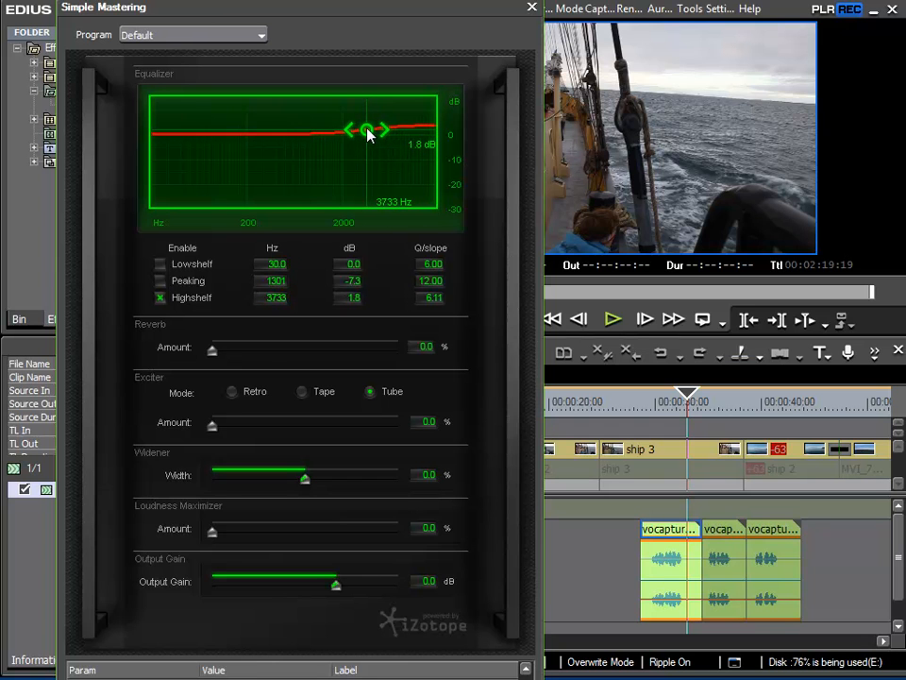
click(650, 408)
key(space)
drag(367, 130, 365, 119)
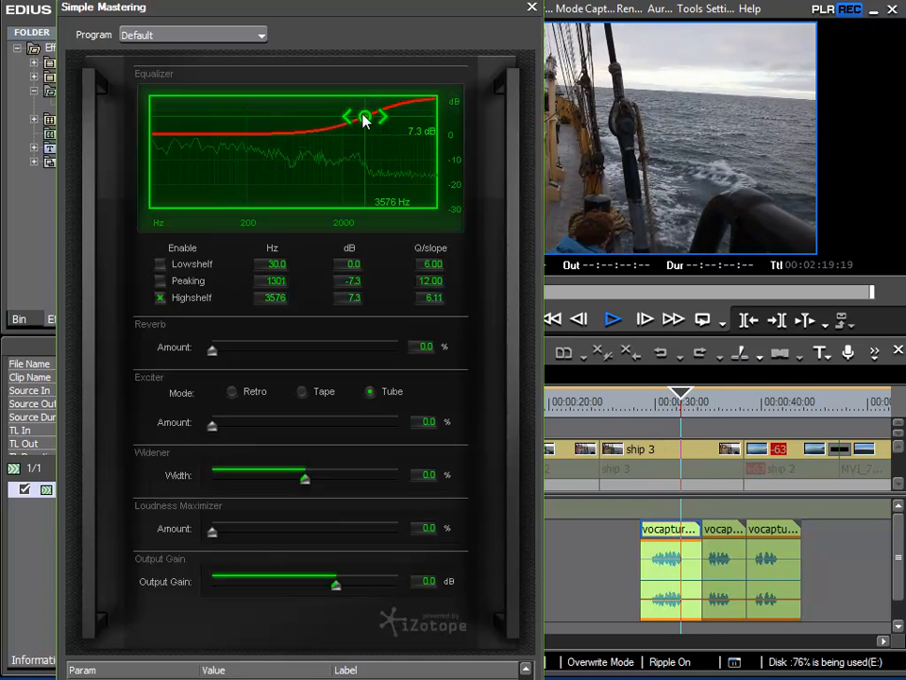
key(space)
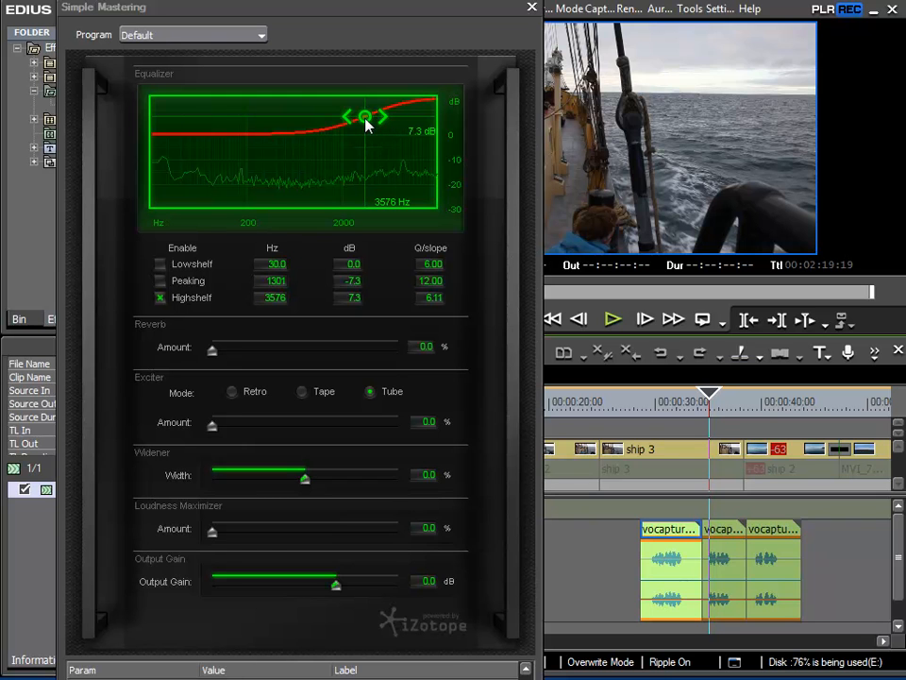
drag(366, 123, 370, 137)
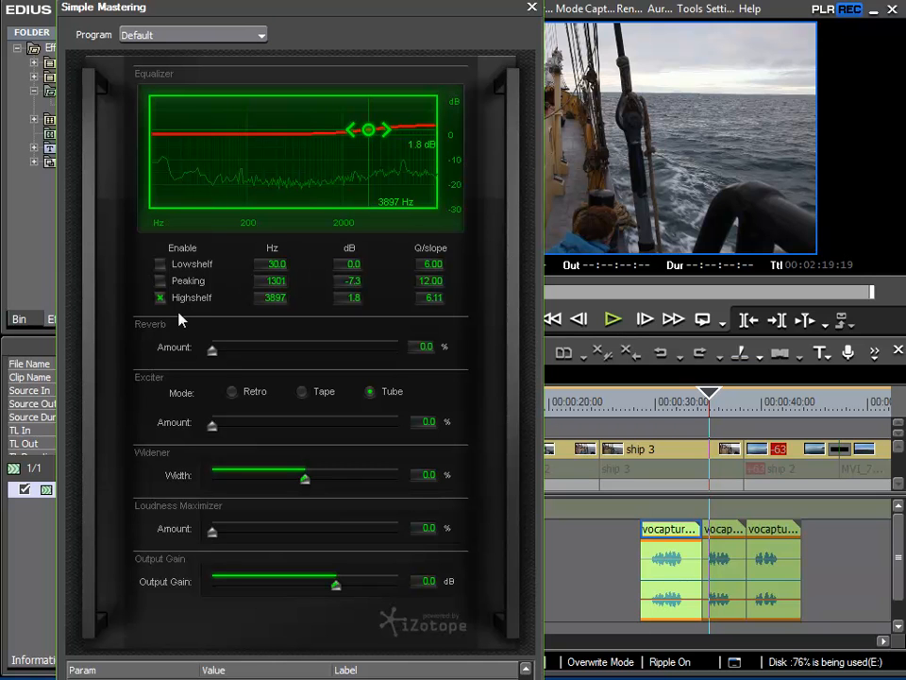
Enable the Lowshelf band and cut it to about -7.7 dB at 86 Hz with slope 12.00 while playing the first voice clip.
click(161, 264)
drag(170, 137, 225, 151)
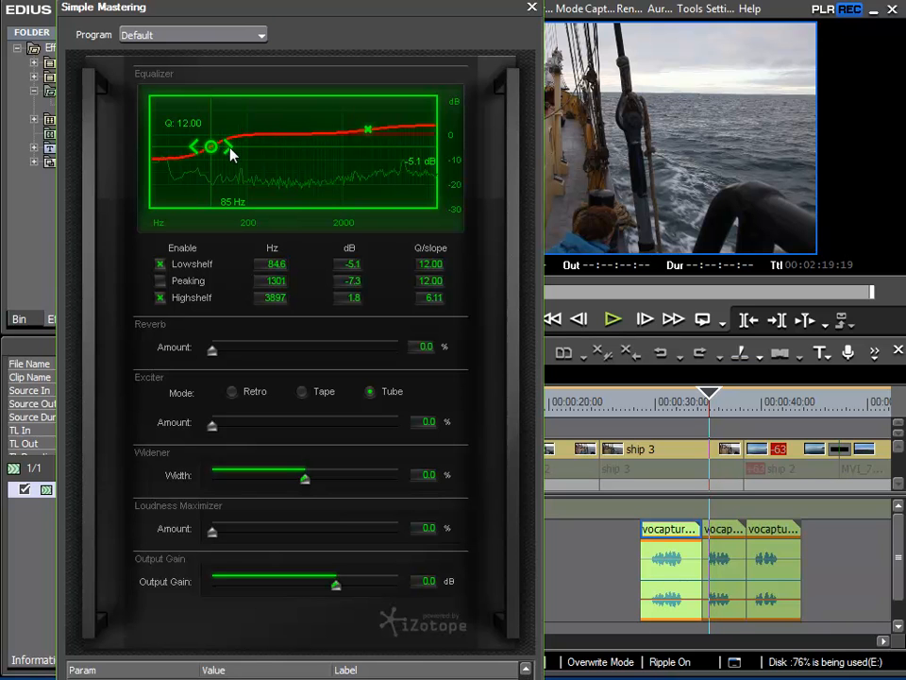
drag(227, 146, 201, 152)
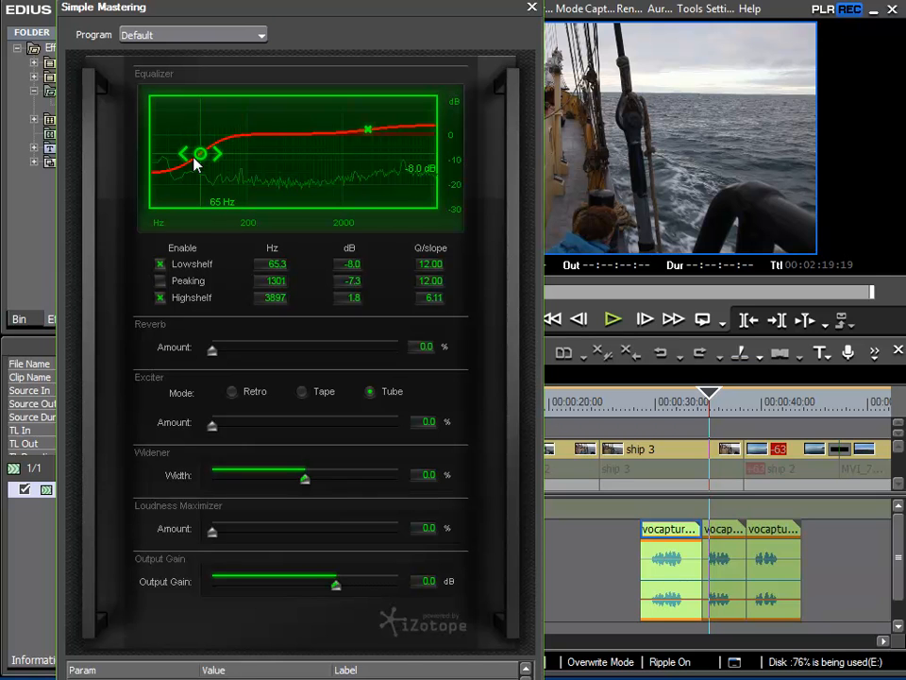
click(651, 412)
key(space)
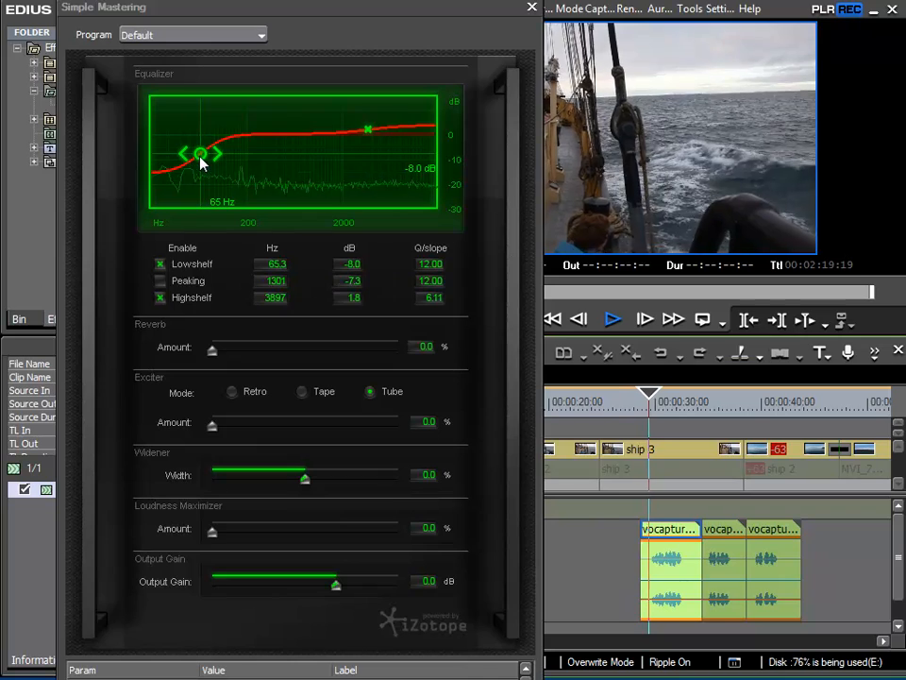
mouse_move(200, 160)
mouse_down()
mouse_move(356, 161)
mouse_move(201, 160)
mouse_move(213, 159)
mouse_up()
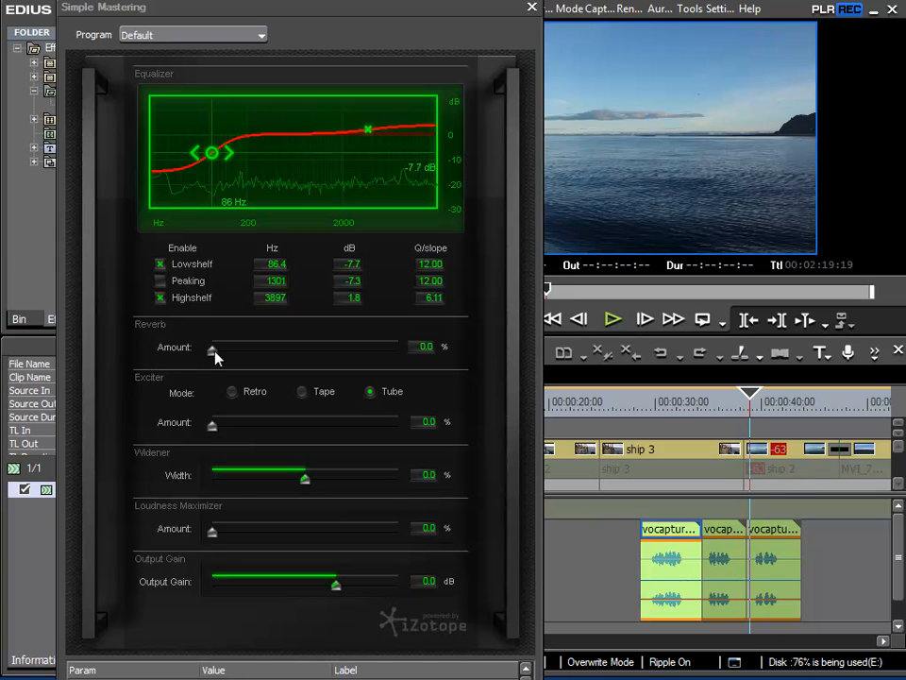
Raise the reverb amount to about 75.2 % and audition it on the first voice clip.
drag(214, 351, 357, 351)
click(642, 402)
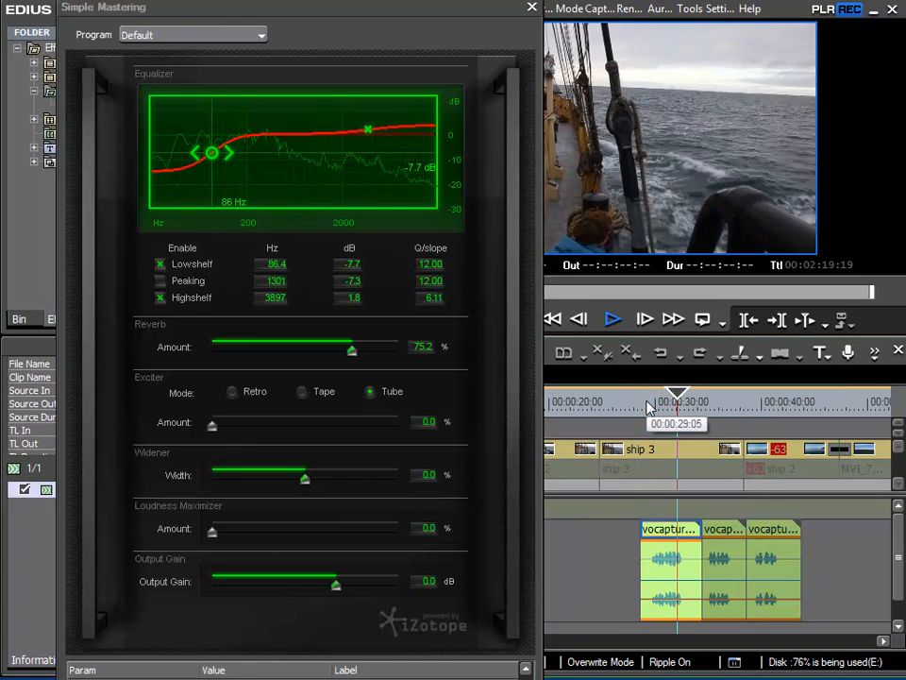
key(space)
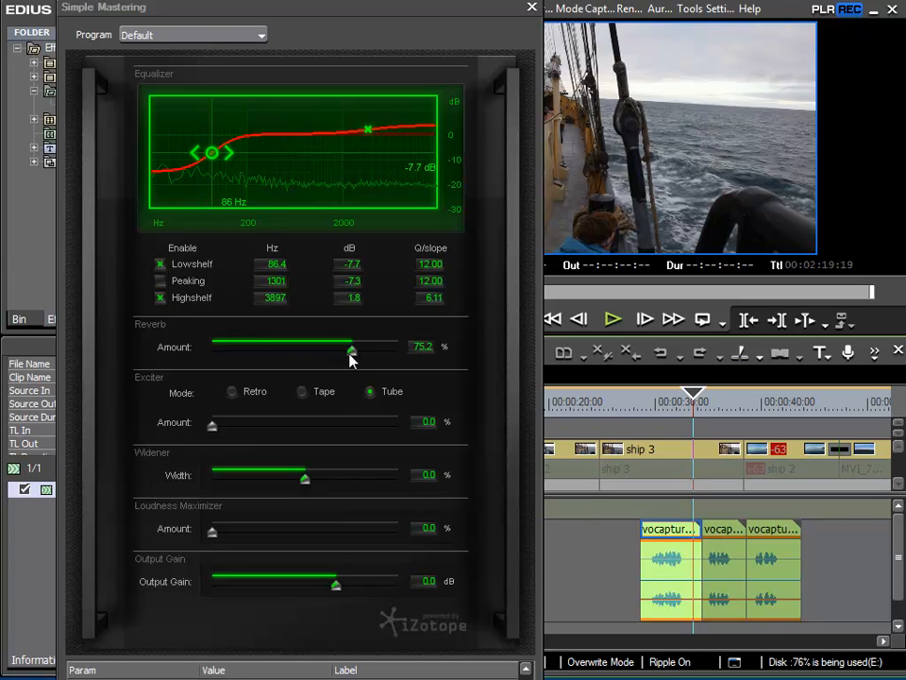
Reduce the reverb amount to about 19.5 % while replaying the first voice clip.
drag(349, 353, 246, 356)
click(653, 401)
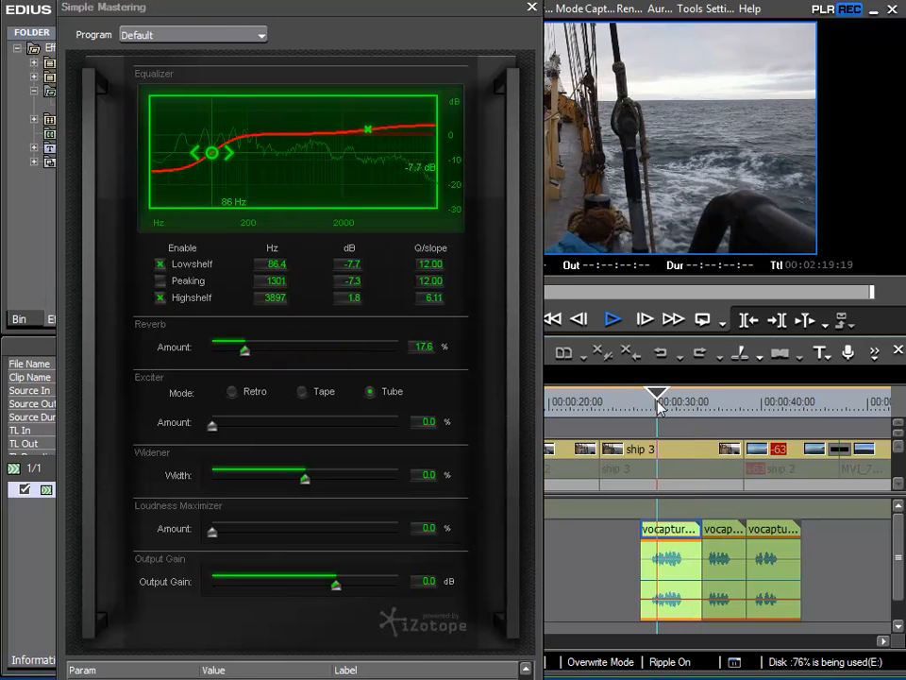
drag(245, 349, 250, 350)
click(659, 401)
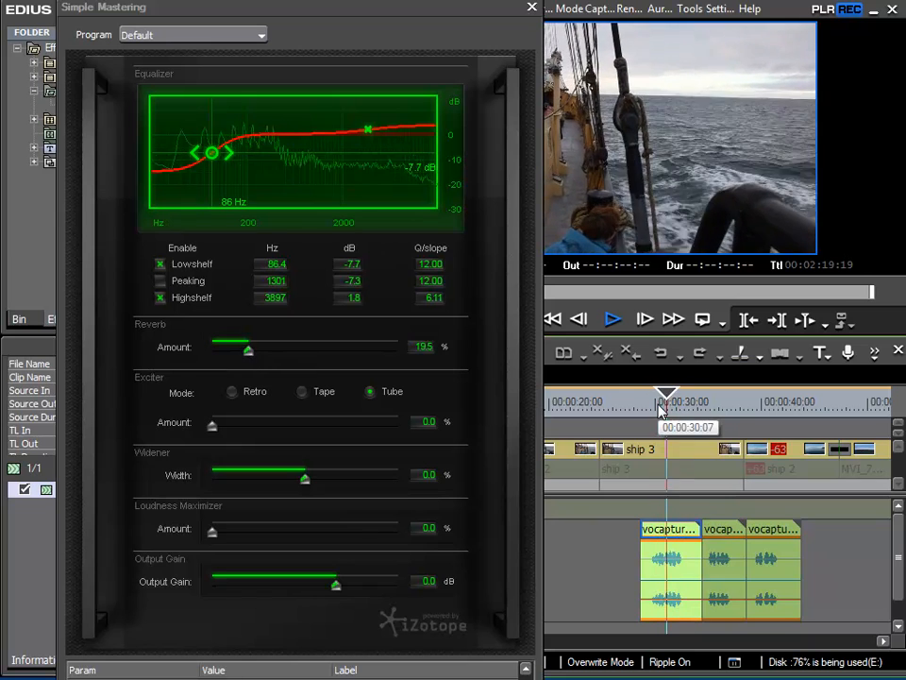
key(space)
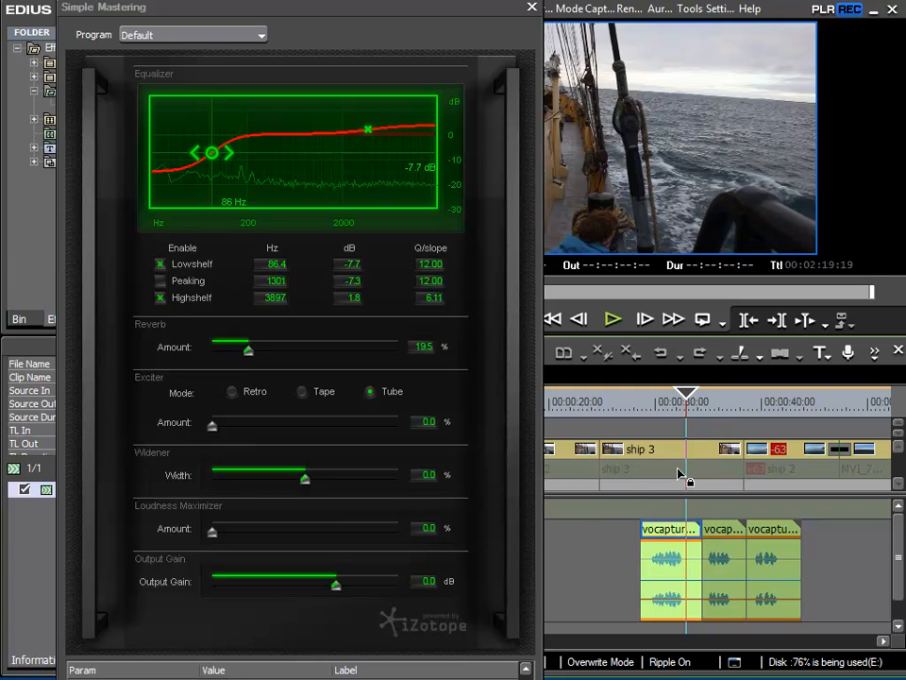
Mark the first voice clip as the in/out range, narrow it to 00:00:03:16 ending at 00:00:33:04, and start loop playback.
key(z)
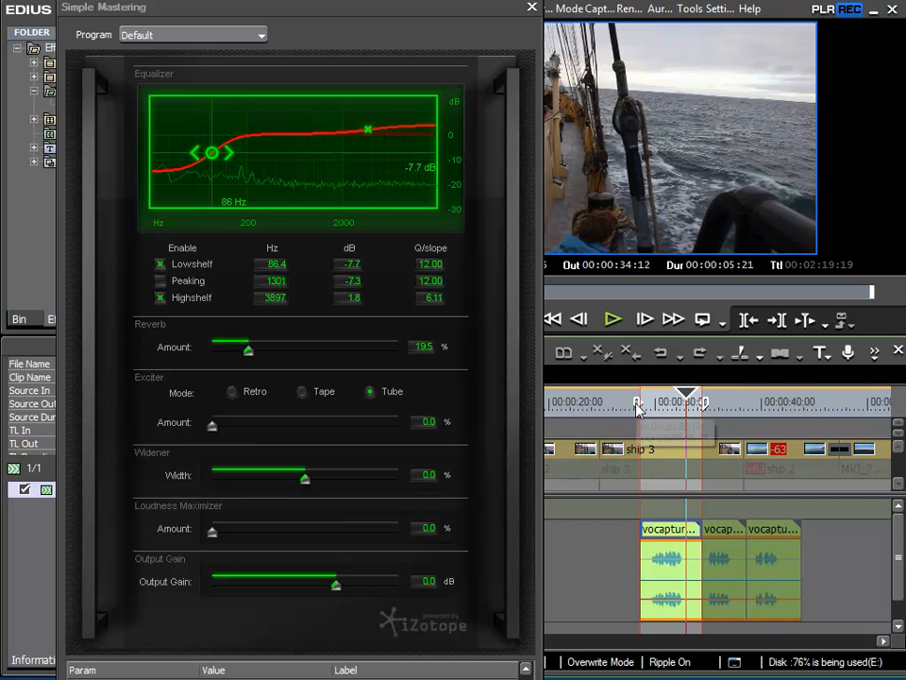
mouse_move(641, 406)
mouse_down()
mouse_move(696, 408)
mouse_move(688, 407)
mouse_up()
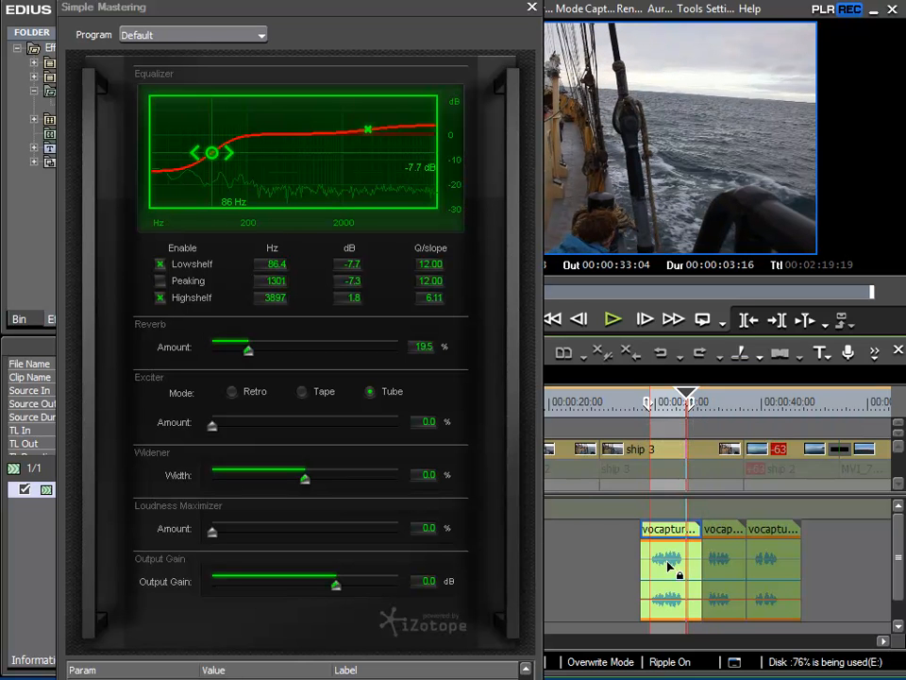
click(703, 322)
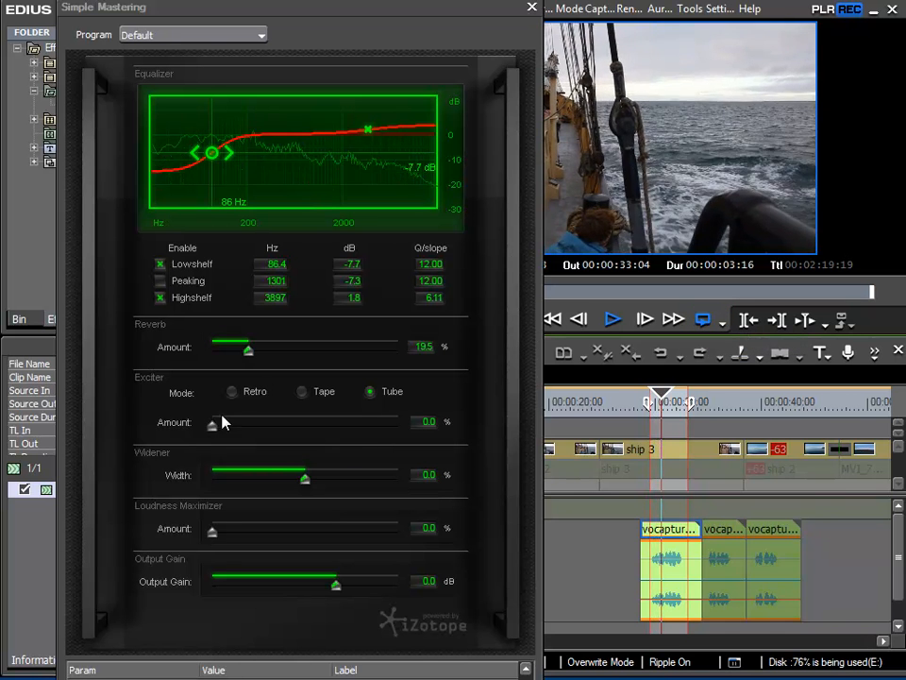
Lower the reverb amount to about 16.2 % during loop playback, and stop playback.
mouse_move(249, 351)
mouse_down()
mouse_move(364, 361)
mouse_move(242, 350)
mouse_up()
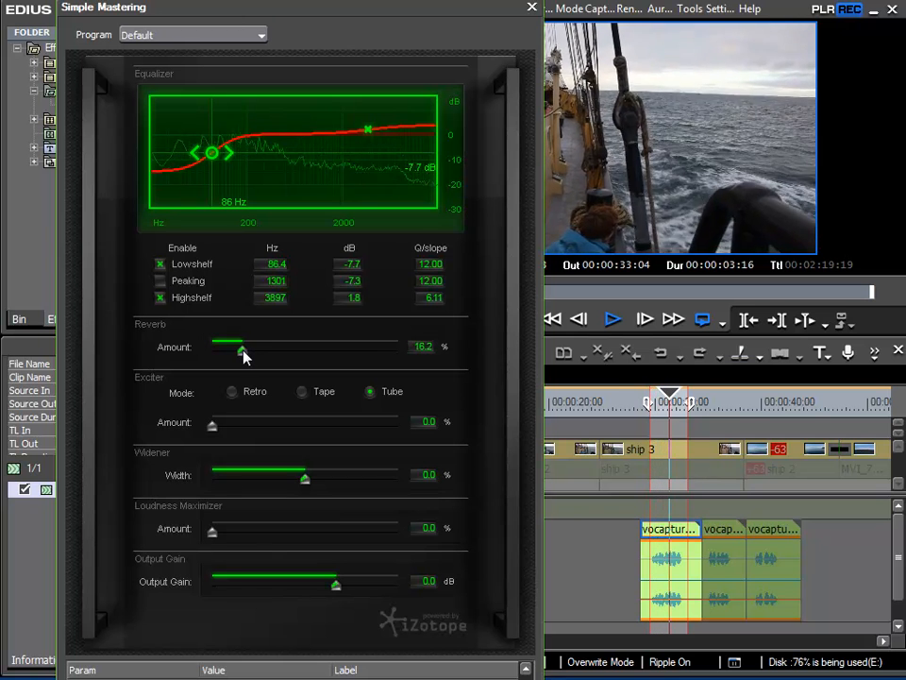
click(619, 323)
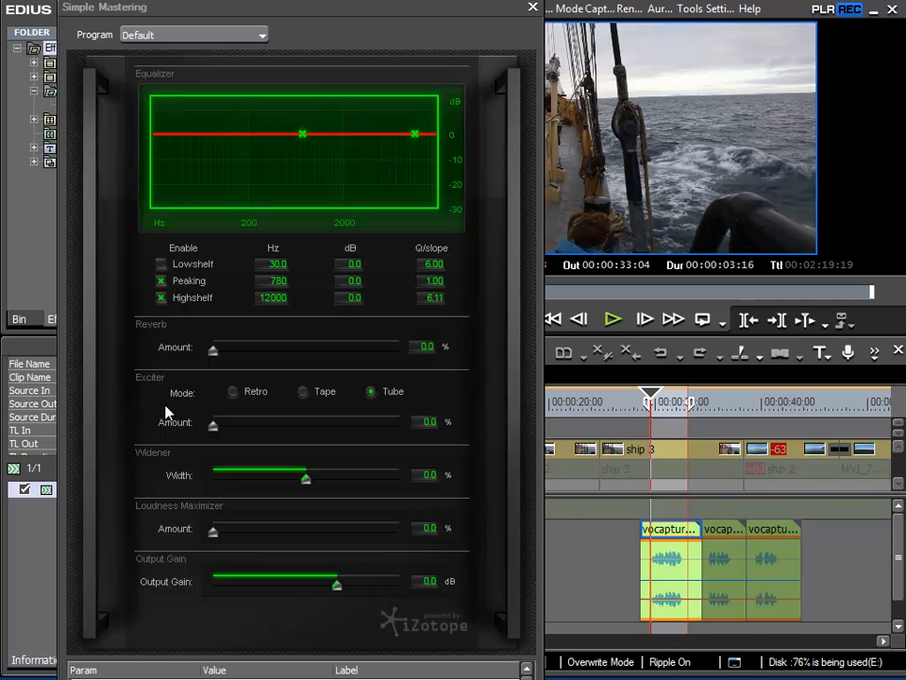
Audition the Tube exciter at about 88.6 % in loop playback and reduce its amount to about 55.7 %.
click(704, 319)
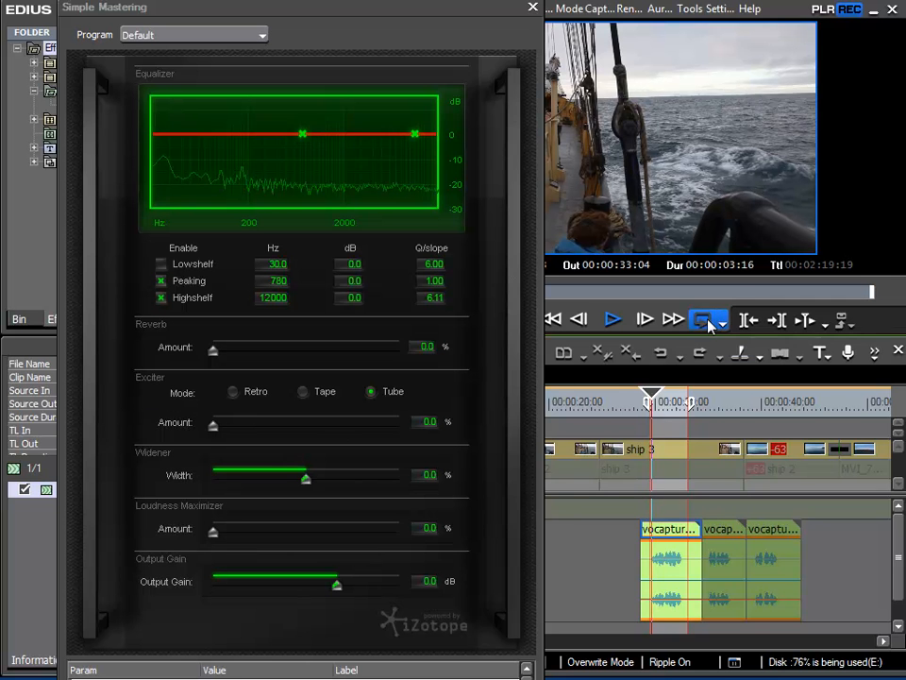
drag(212, 425, 379, 422)
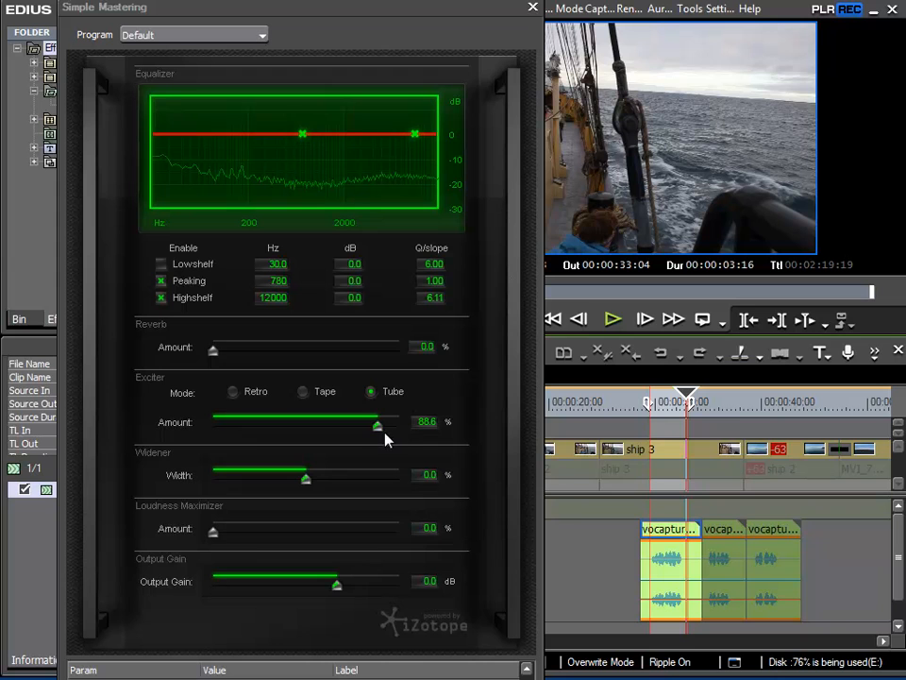
drag(379, 431, 316, 427)
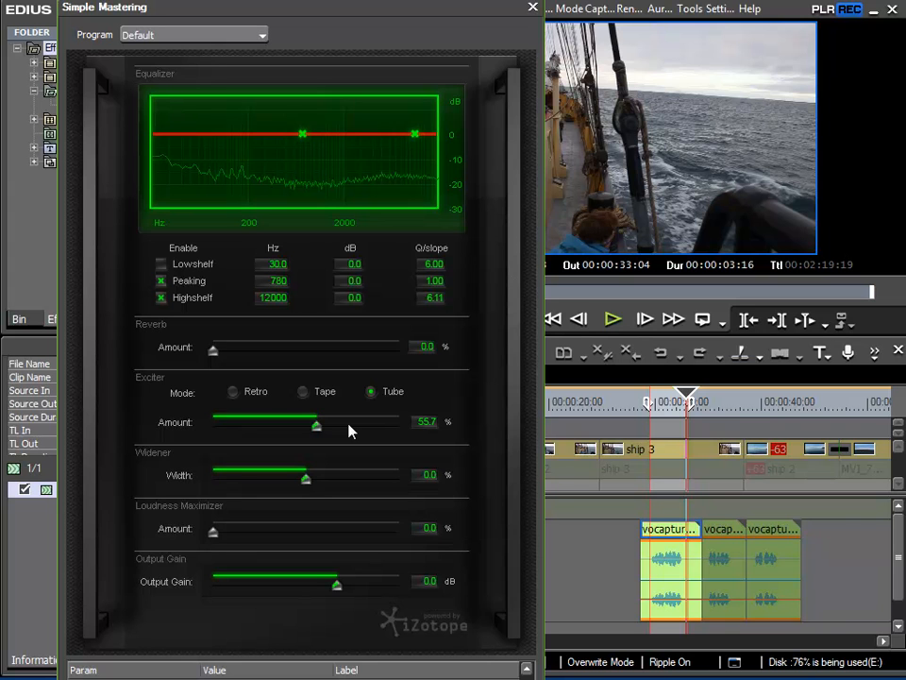